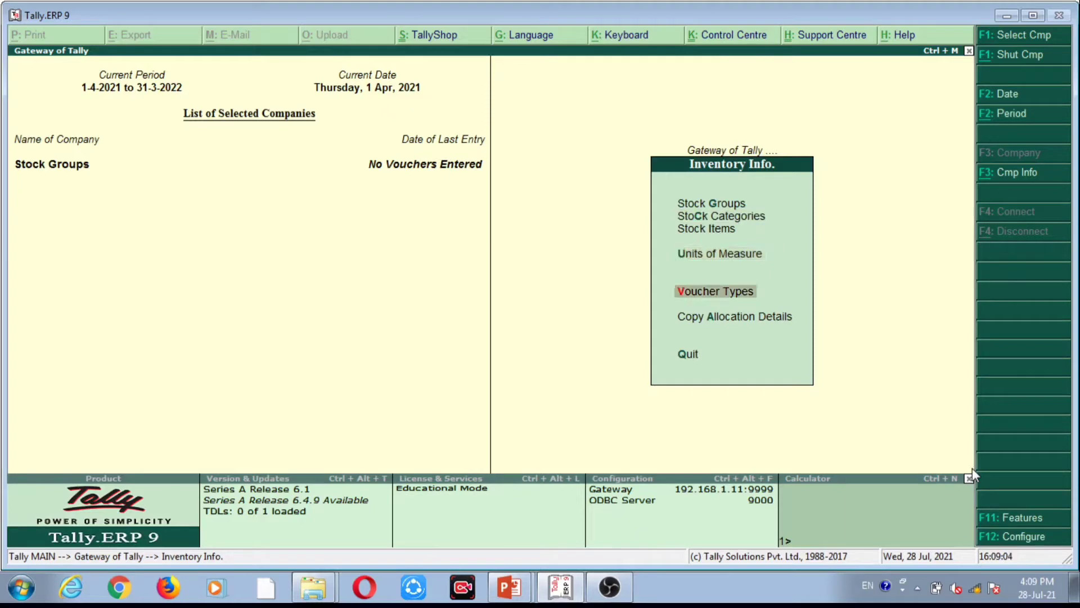
key(Up)
key(Up)
key(Up)
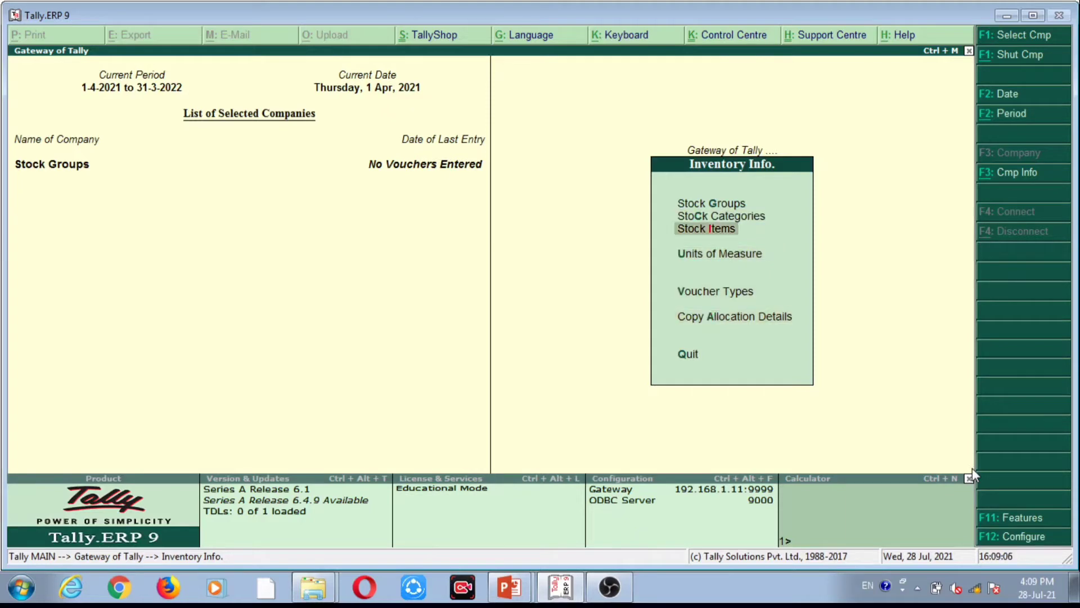
Open the company's Inventory Features and go to the option for maintaining multiple godowns
key(Escape)
key(Escape)
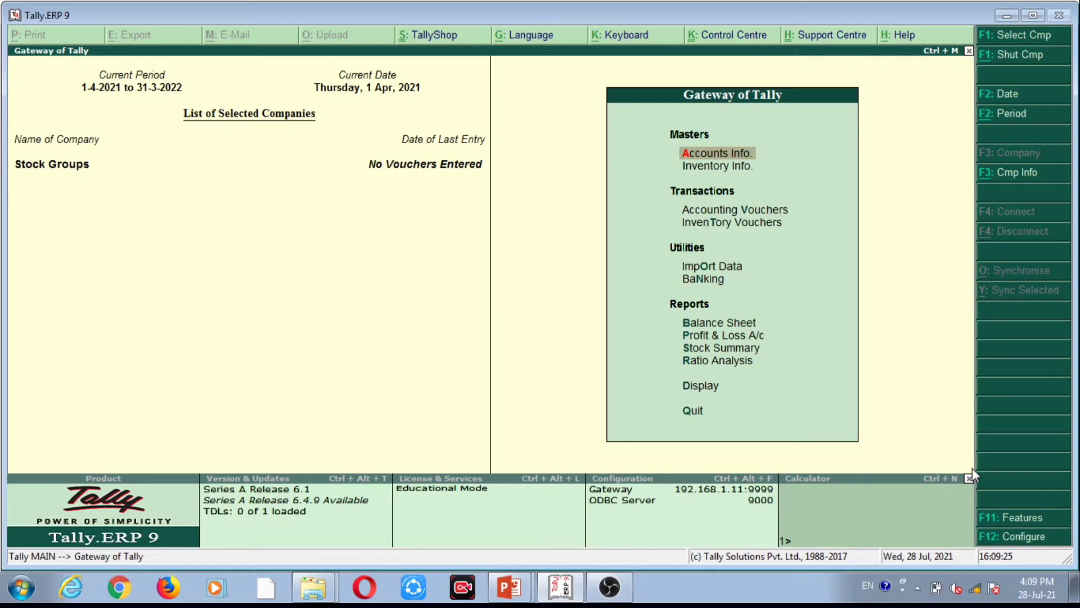
key(F11)
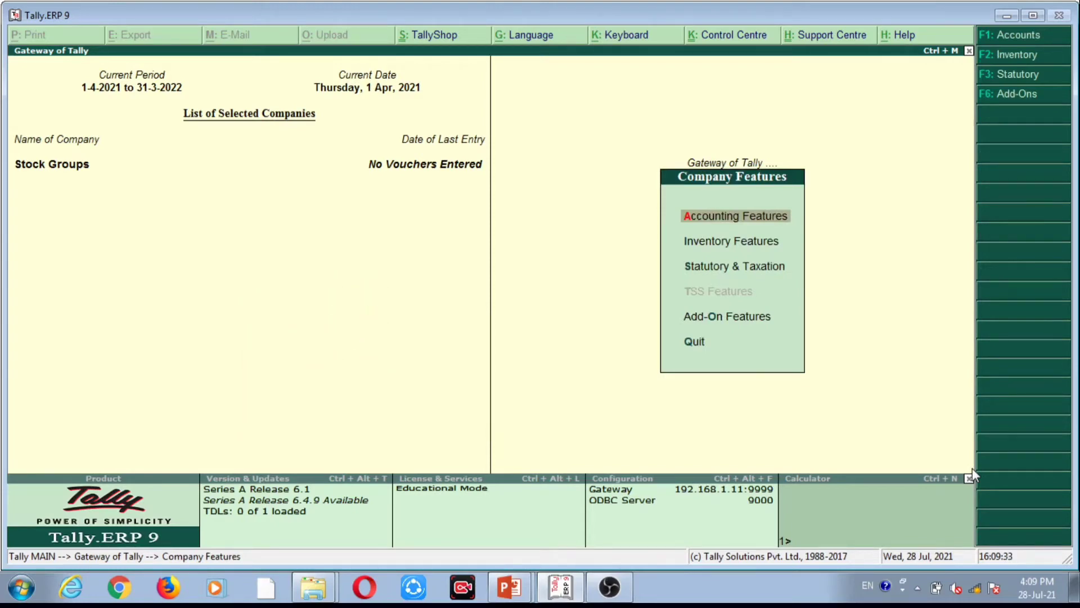
key(Down)
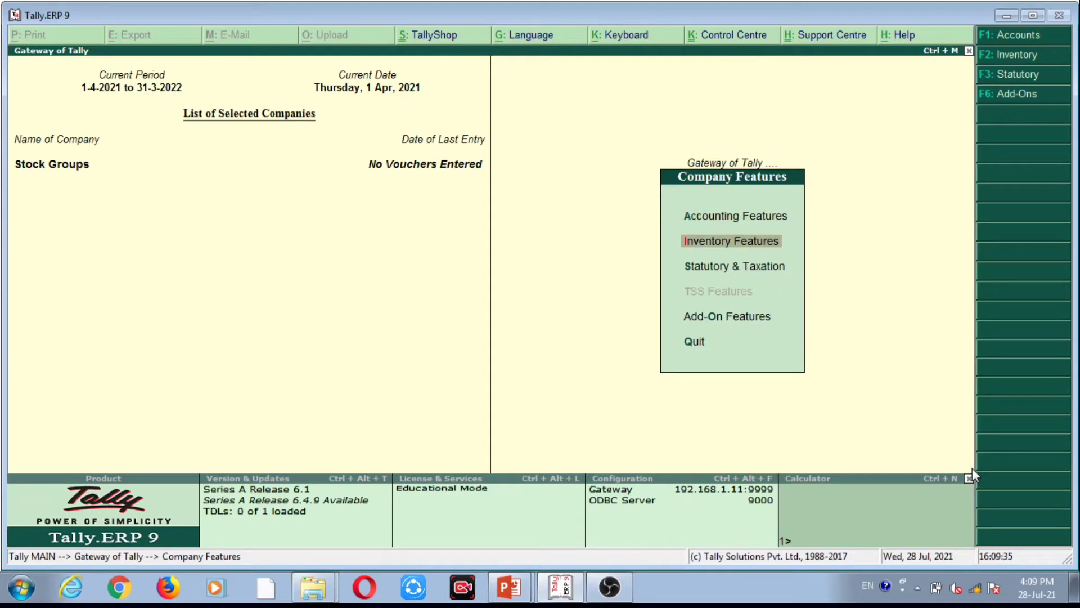
key(Down)
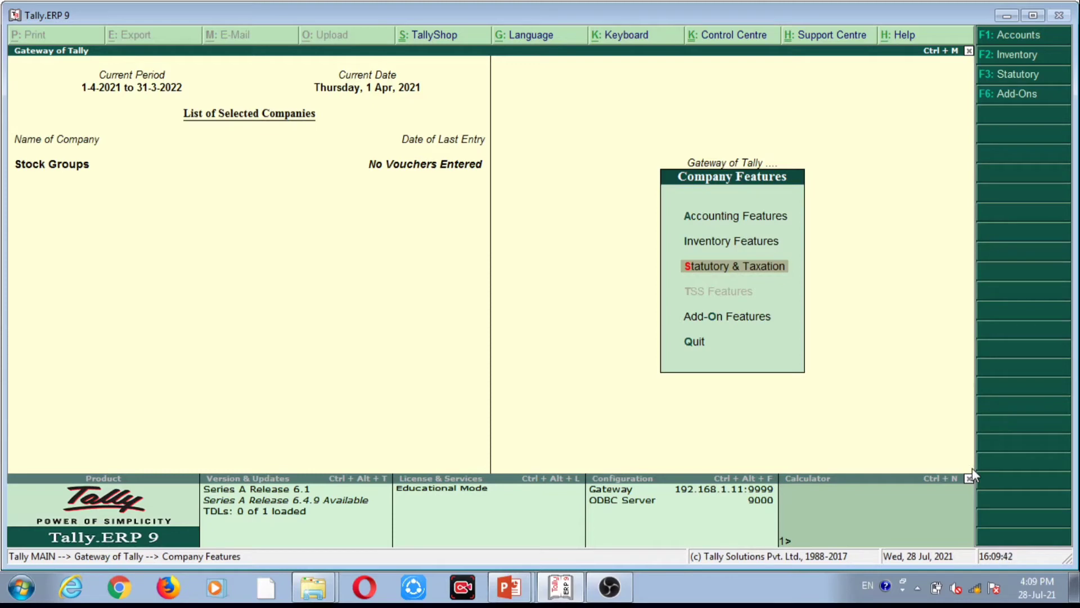
key(Up)
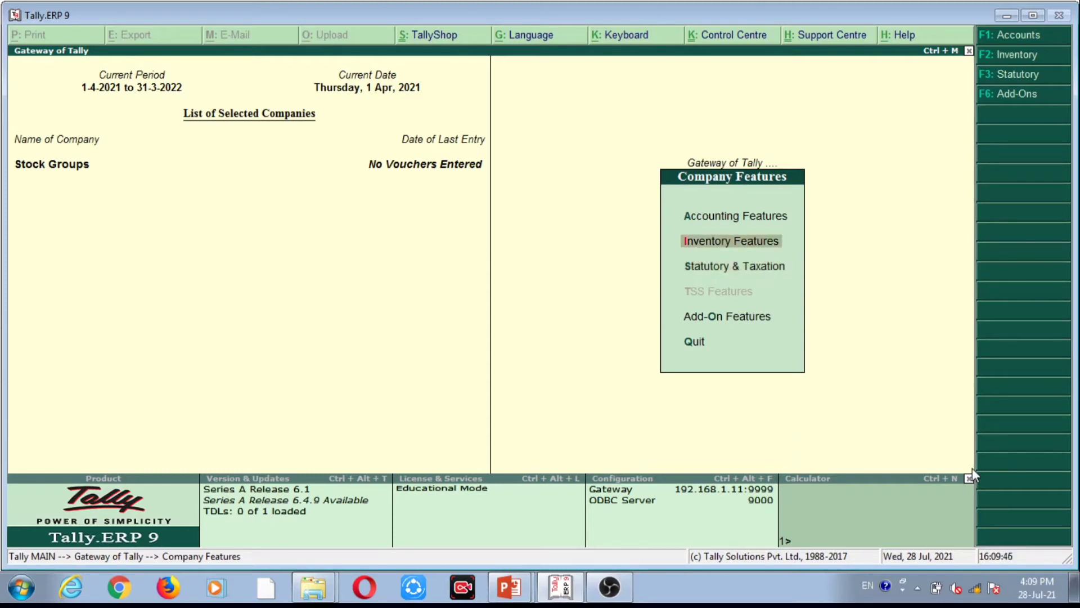
key(Return)
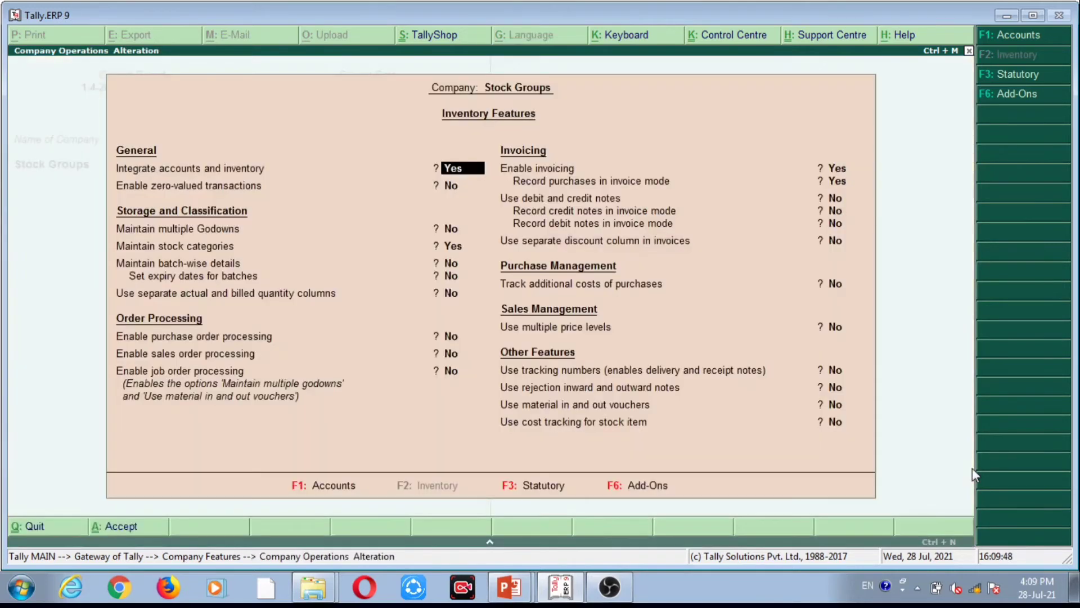
key(Return)
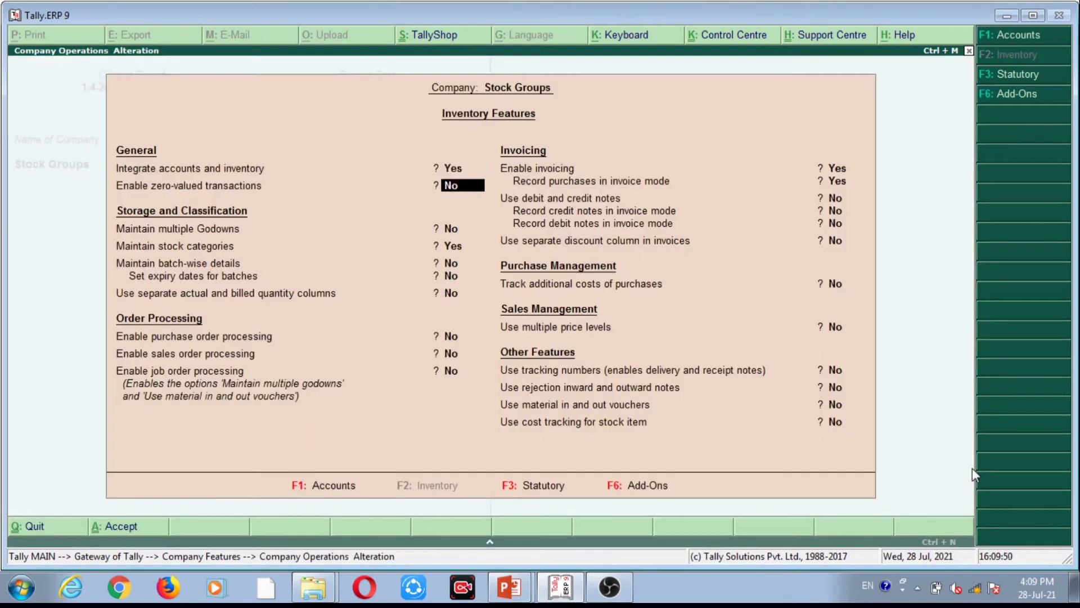
key(Return)
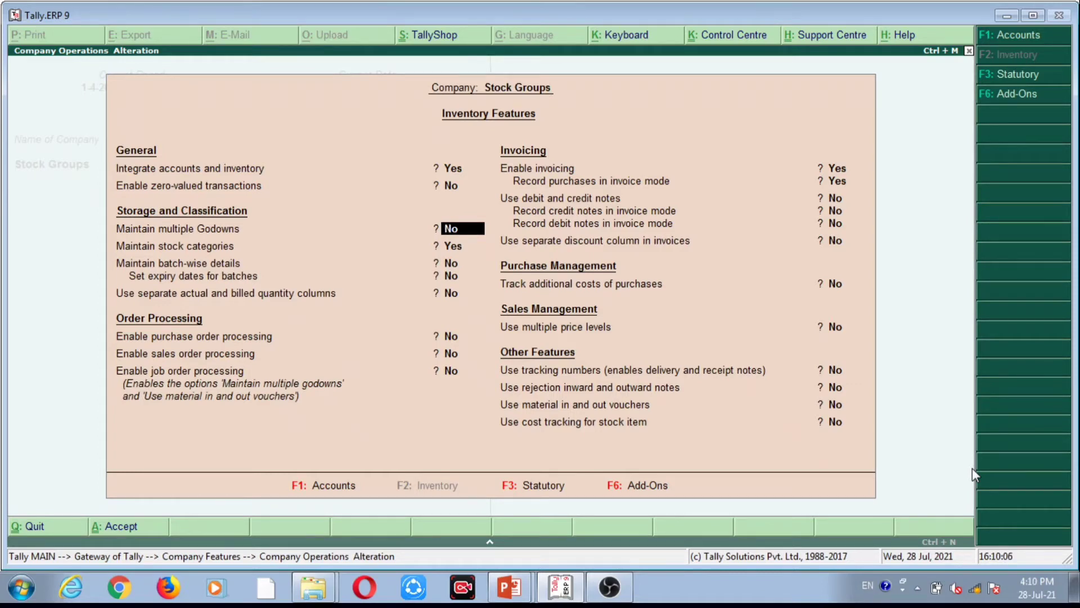
key(Return)
key(Return)
key(Down)
key(Down)
key(Down)
key(Up)
key(Up)
key(Up)
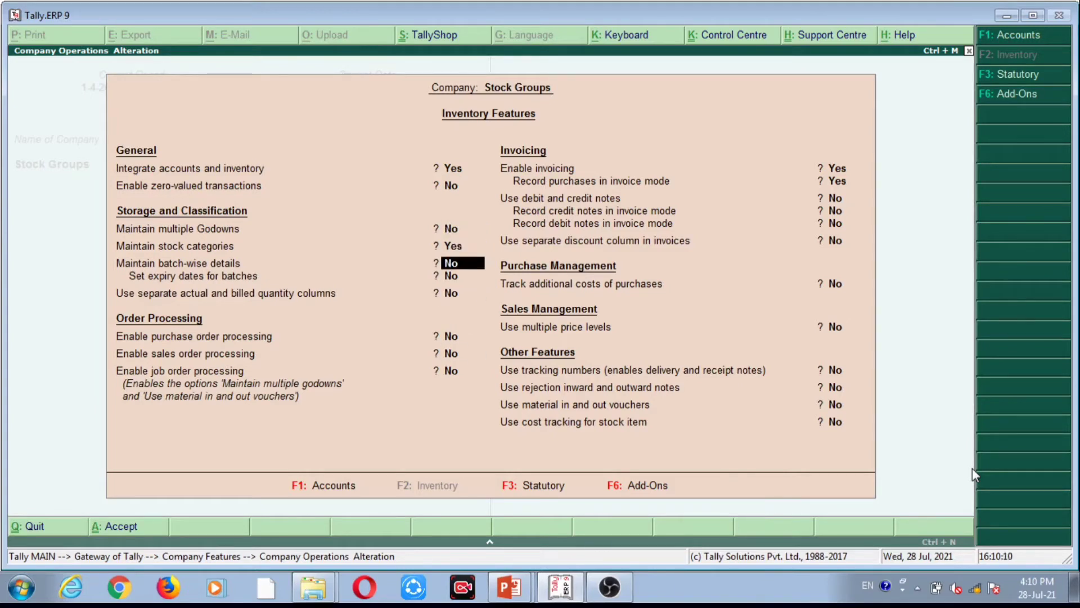
key(Return)
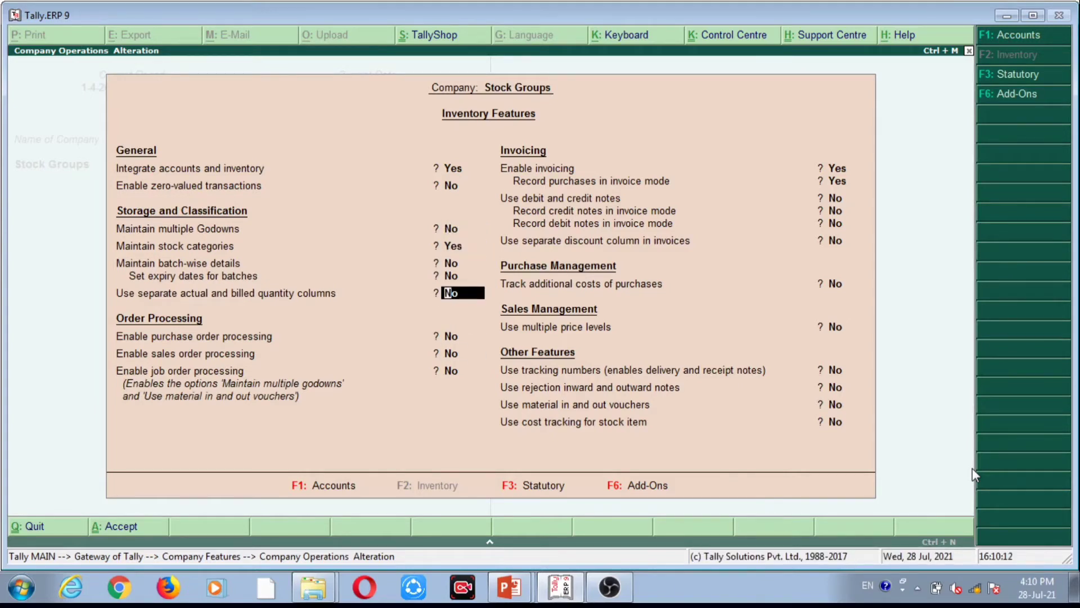
key(Up)
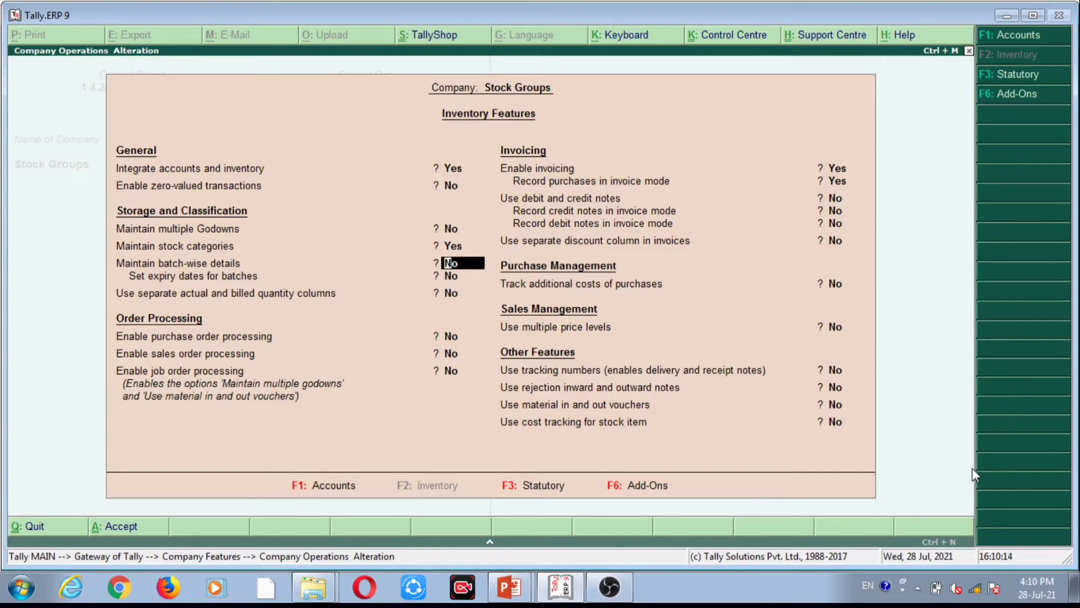
Set Maintain multiple Godowns to Yes and keep Maintain stock categories at Yes
key(Up)
key(Up)
text(y)
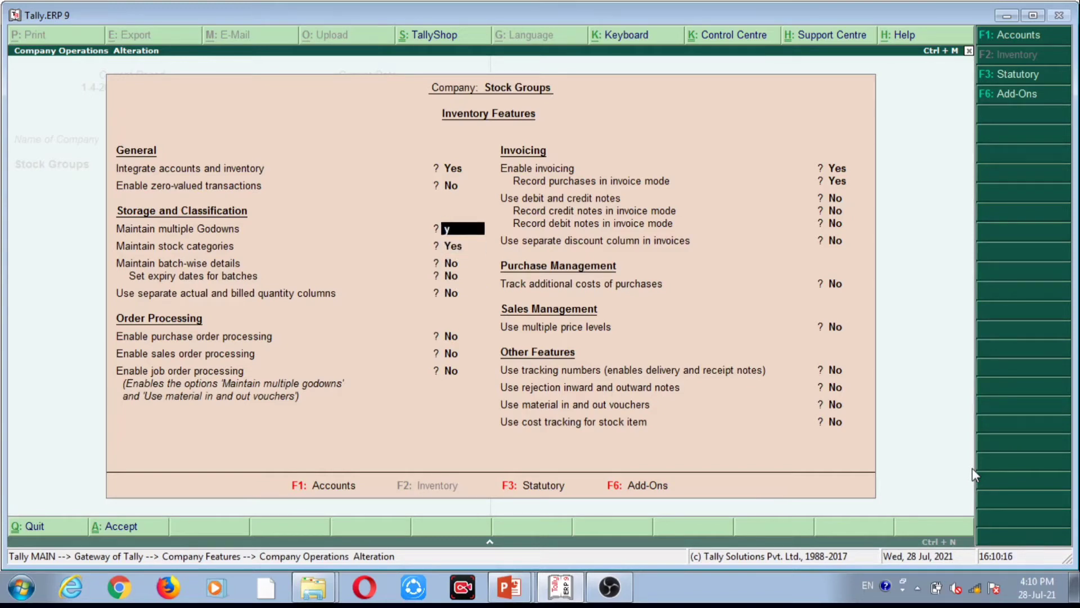
key(Return)
text(y)
key(Return)
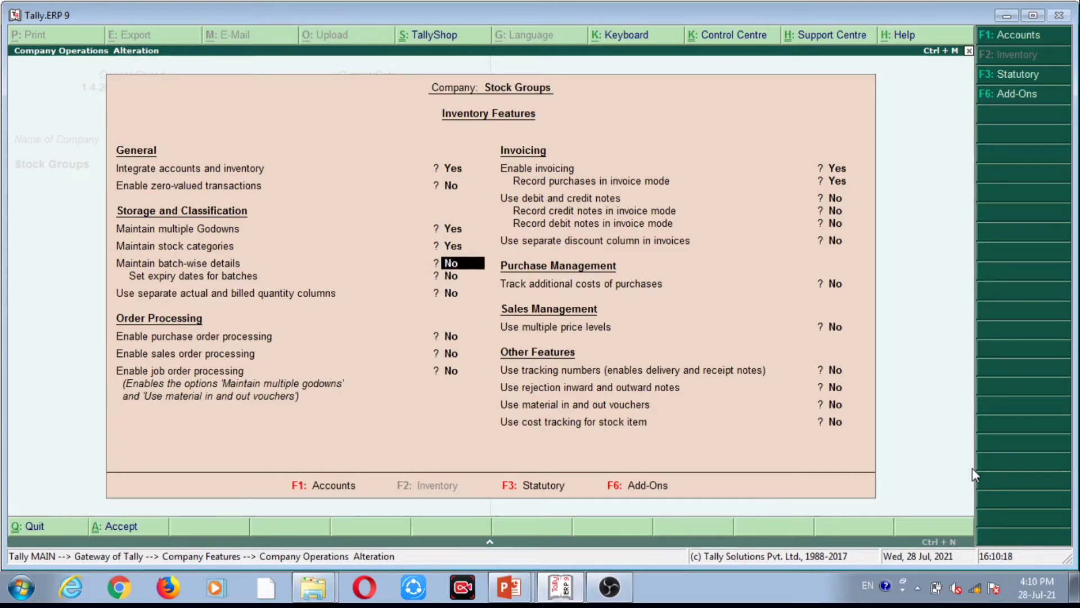
Leave the remaining inventory features as they are, save the settings and return to the Gateway of Tally
key(Return)
key(Return)
key(Return)
key(Return)
key(Return)
key(Return)
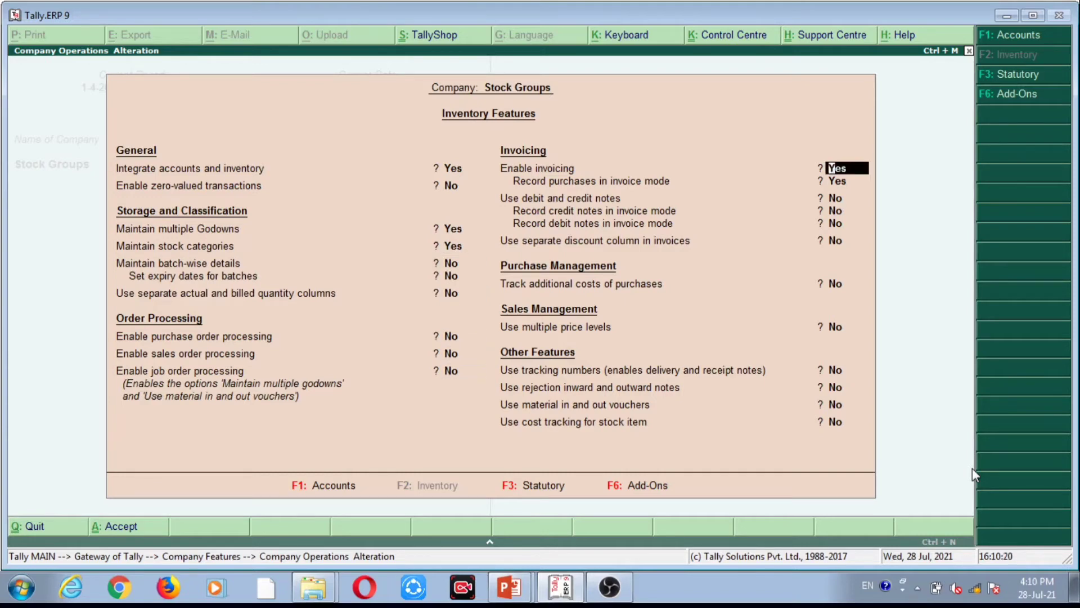
key(Return)
key(Return)
key(Return)
key(Return)
key(Return)
key(Return)
key(Return)
key(ctrl+a)
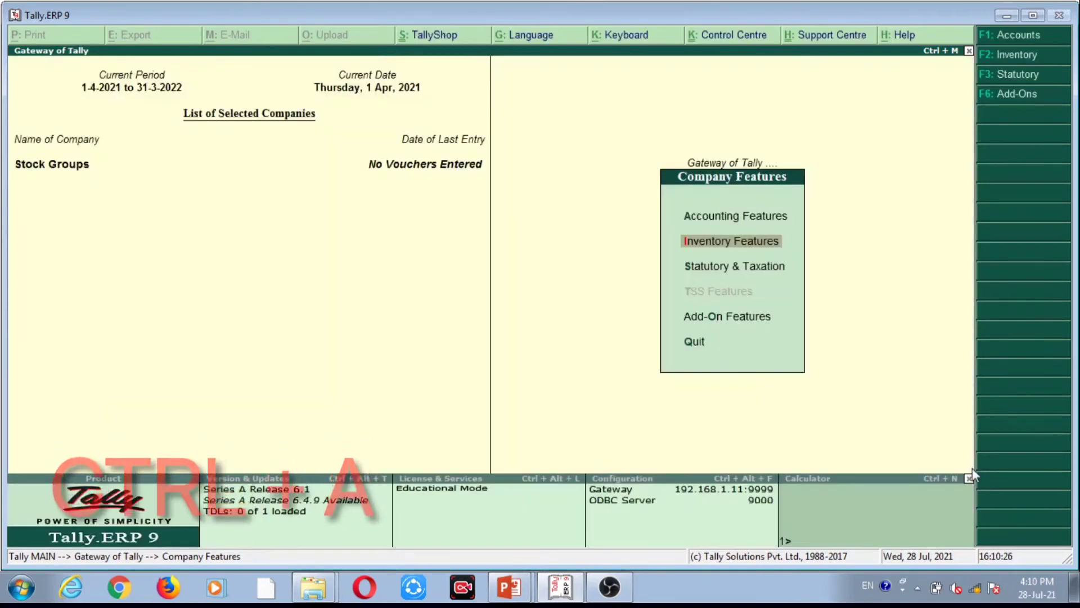
key(Escape)
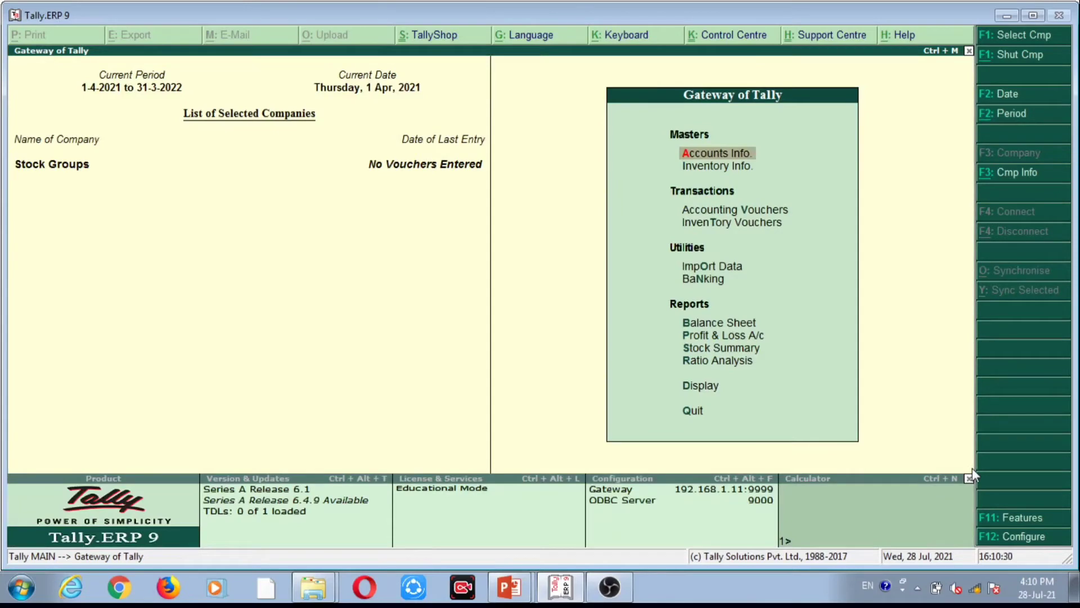
Open the creation form for a single godown from the inventory masters
key(Down)
key(Return)
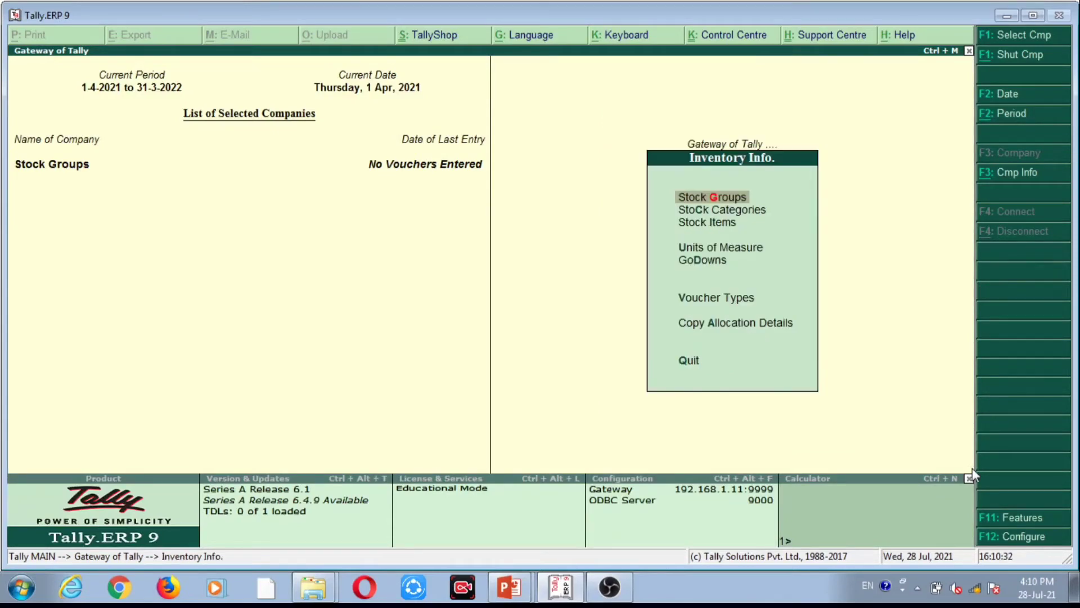
key(Down)
key(Down)
key(Down)
key(Down)
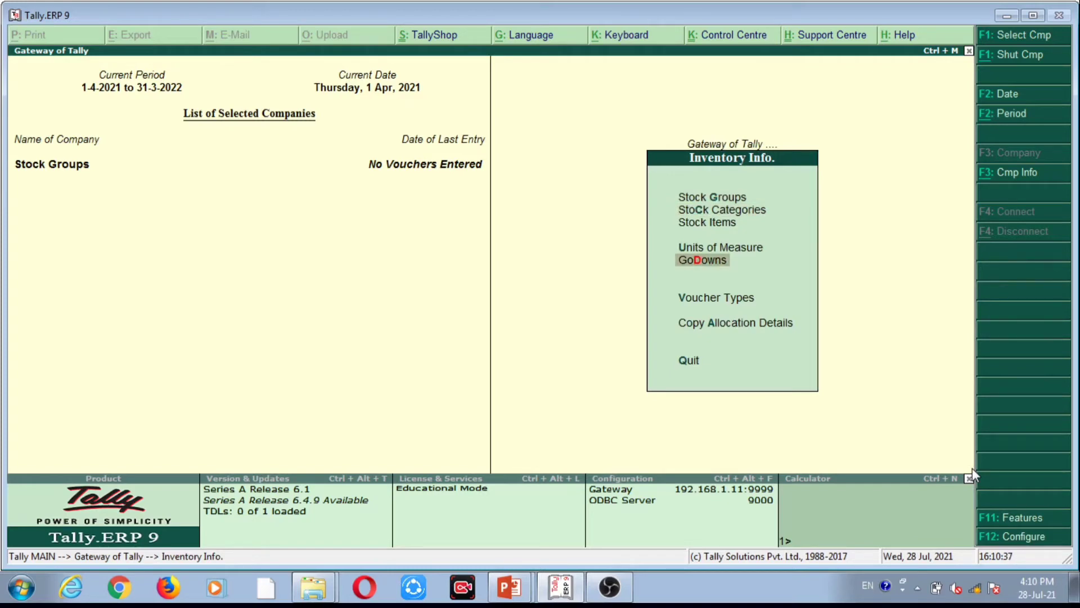
key(Return)
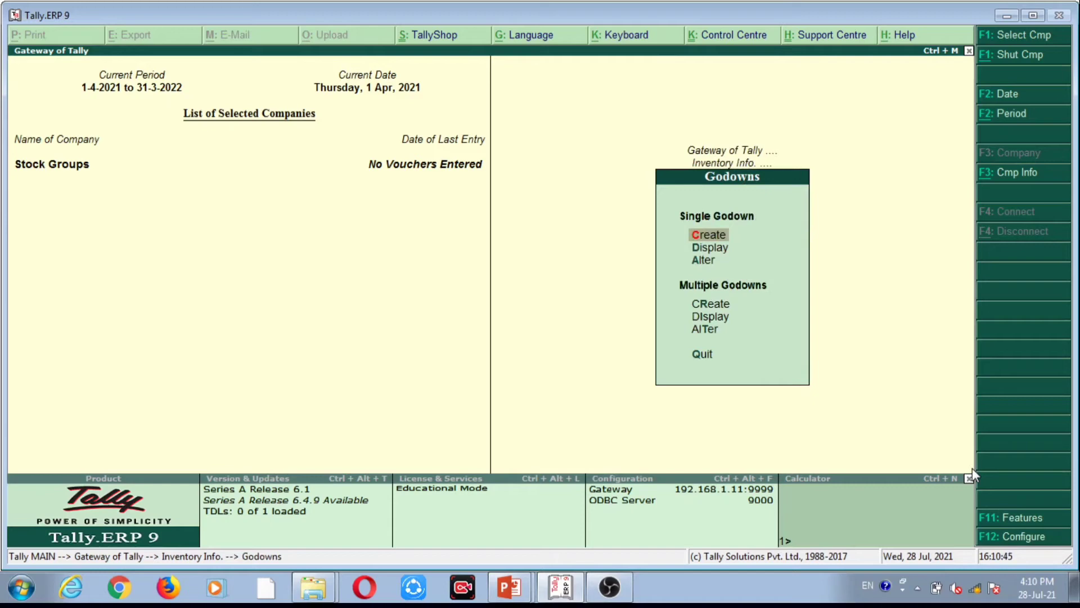
key(Return)
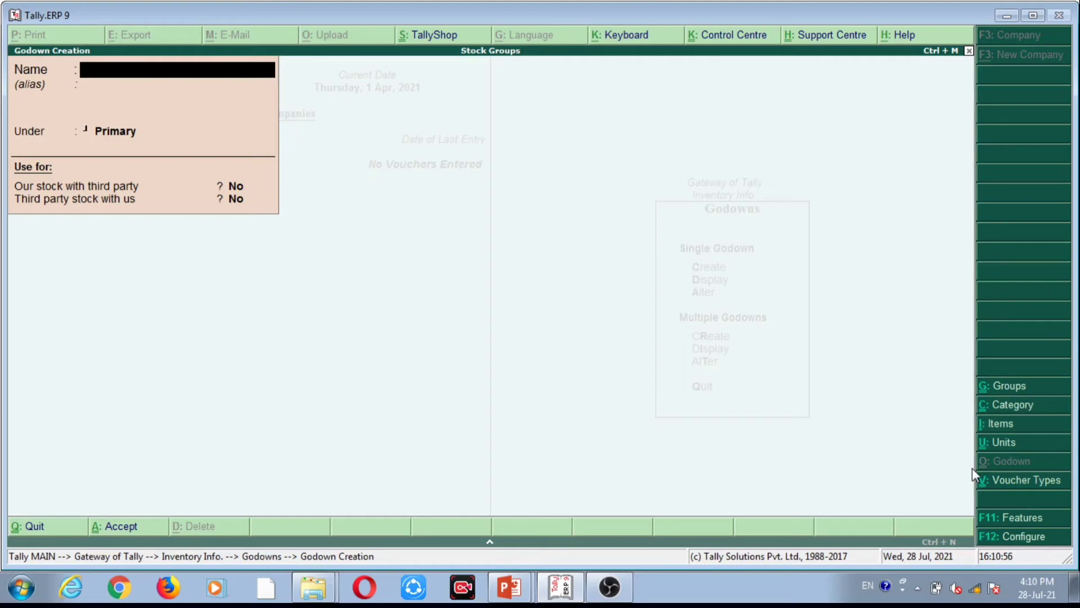
Check the godown name in the PowerPoint stock table, then create the godown Girish Park under Primary in Tally
key(alt+Tab)
key(alt+Tab)
key(alt+shift+Tab)
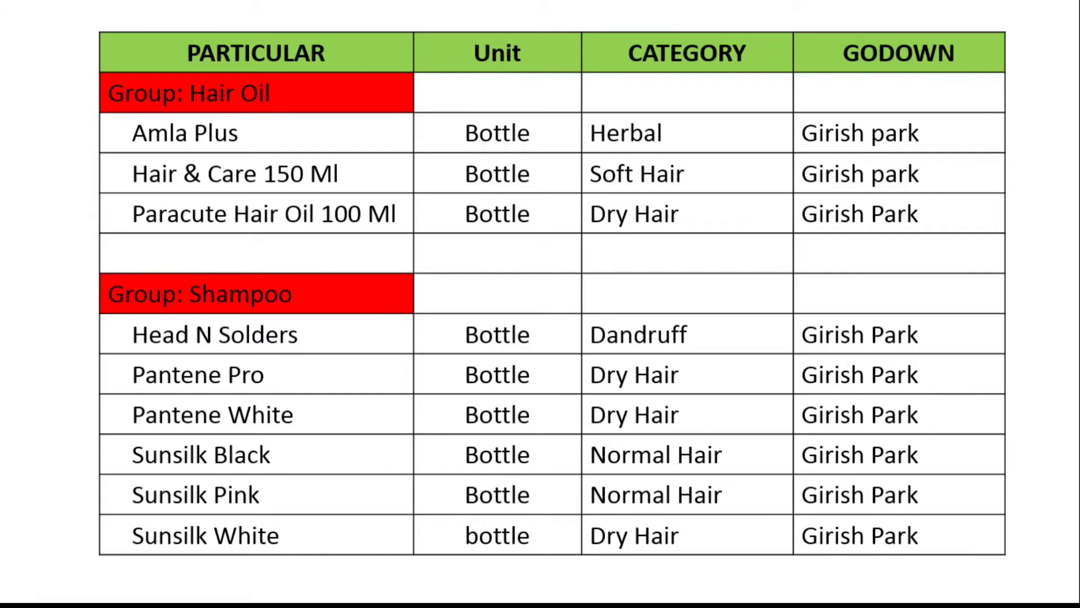
key(alt+Tab)
text(Girish)
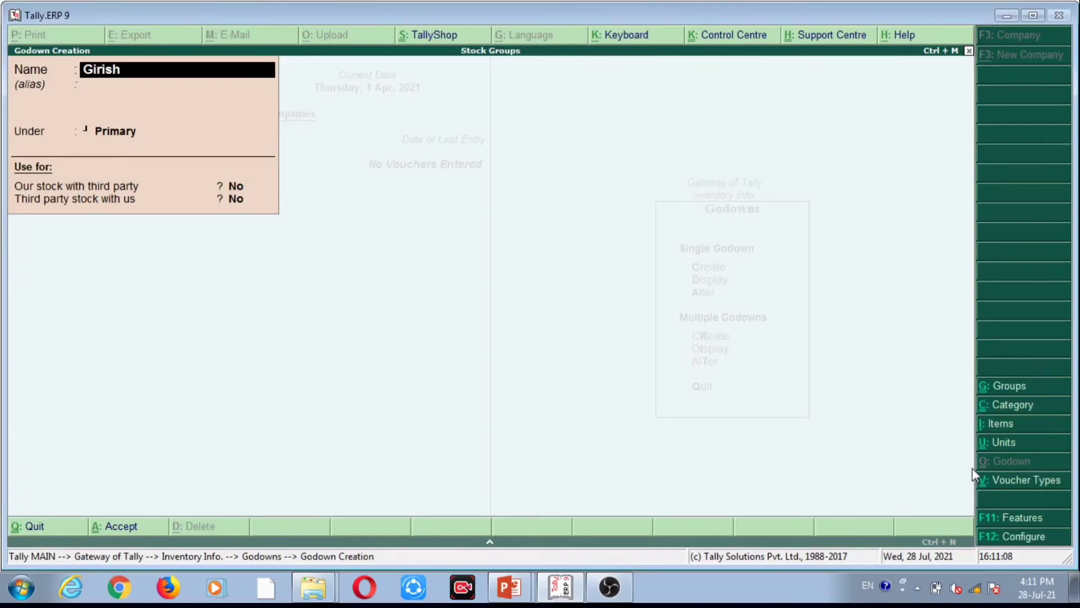
text( Park)
key(Return)
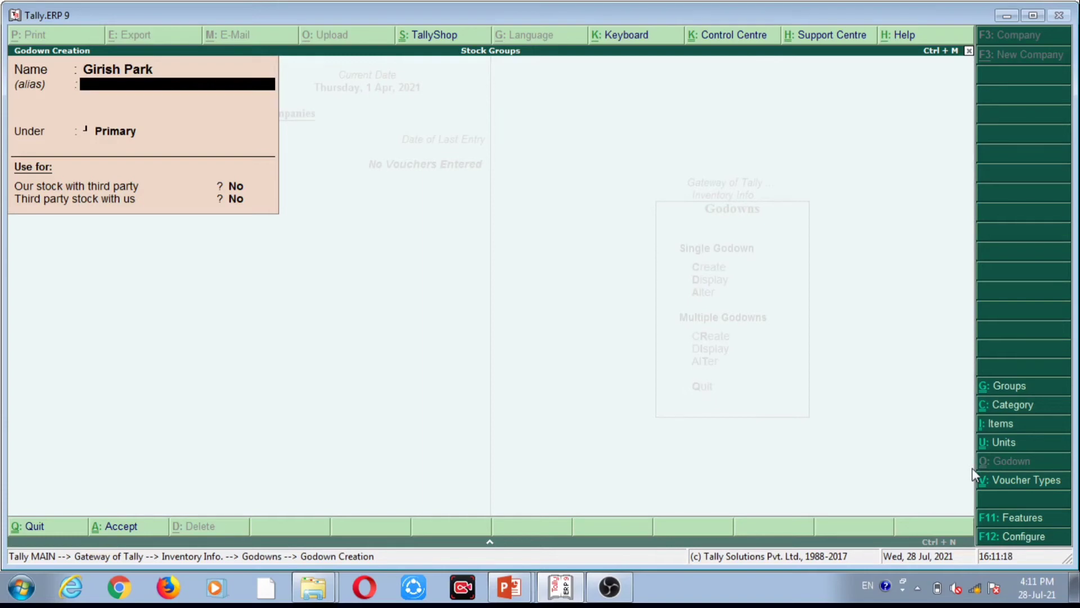
key(Return)
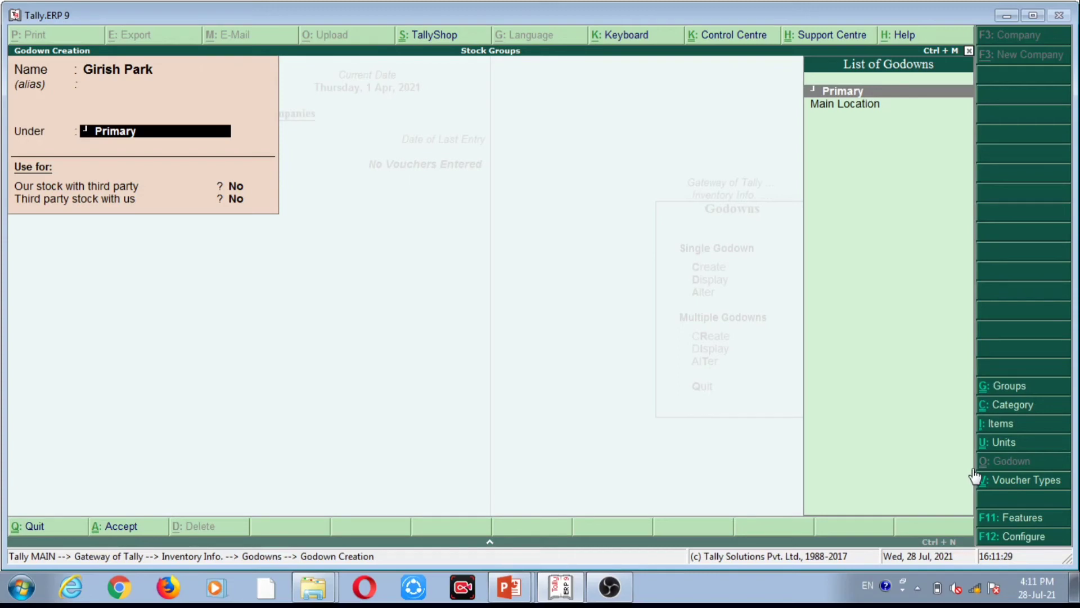
key(Return)
key(Return)
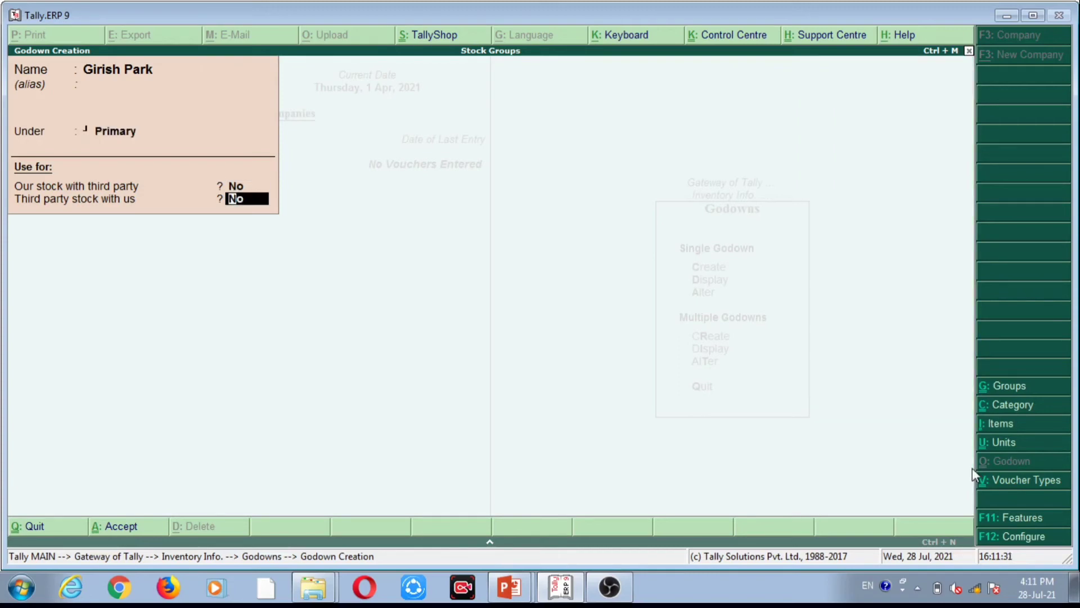
key(Return)
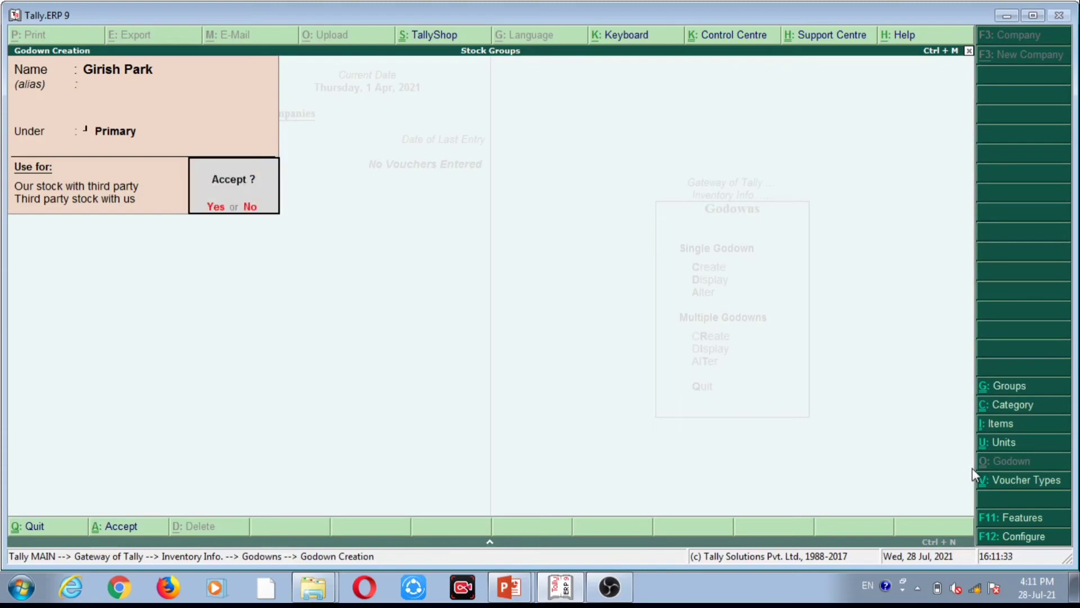
key(Return)
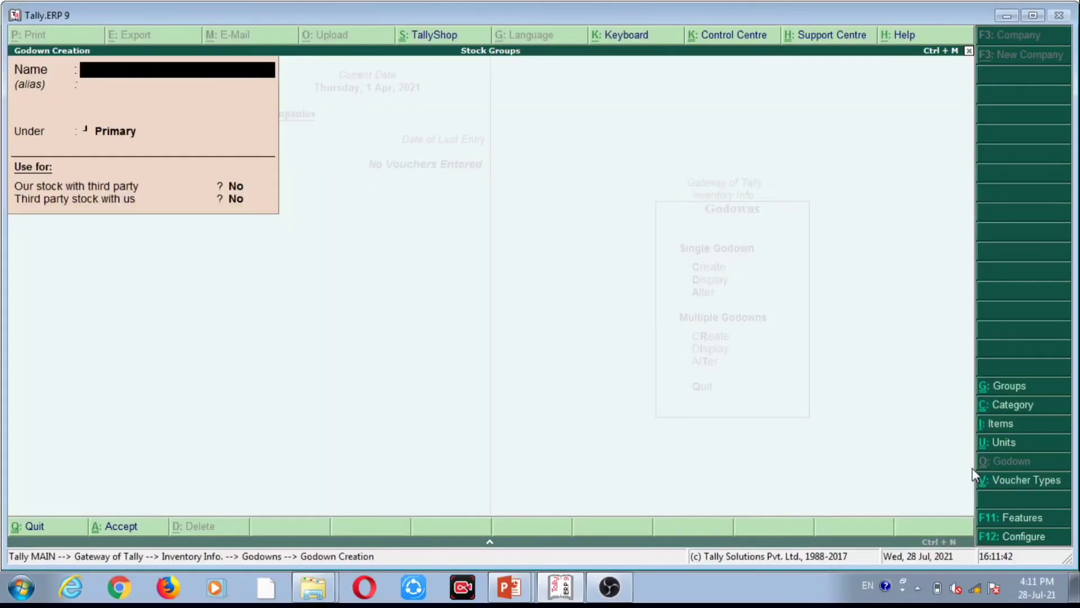
Create a godown named New Alipore under Primary with no alias
text(New Alipore)
key(Return)
key(Return)
key(Return)
key(Return)
key(Return)
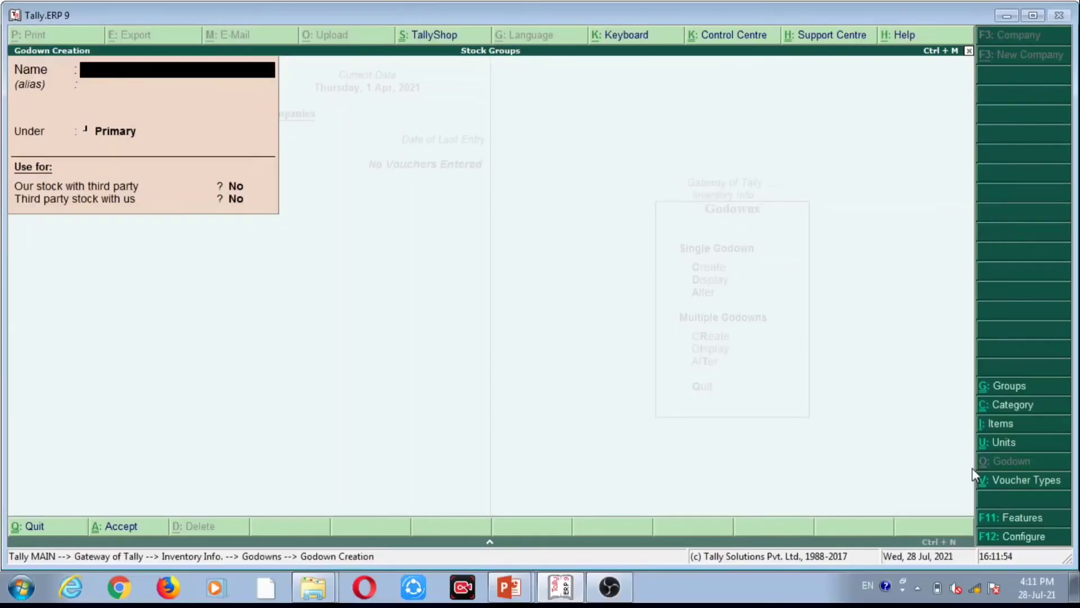
Create a godown named Gariahat under Primary, correcting the spelling of its name before saving
text(Gariahat)
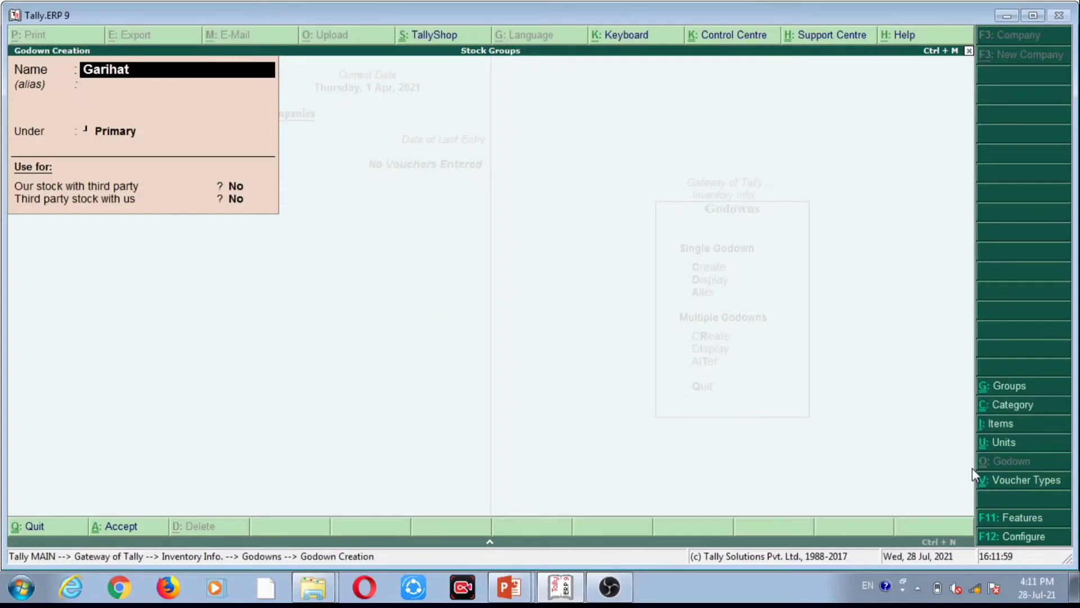
key(BackSpace)
key(BackSpace)
key(BackSpace)
text(ahat)
key(Return)
key(Return)
key(Return)
key(Return)
key(Return)
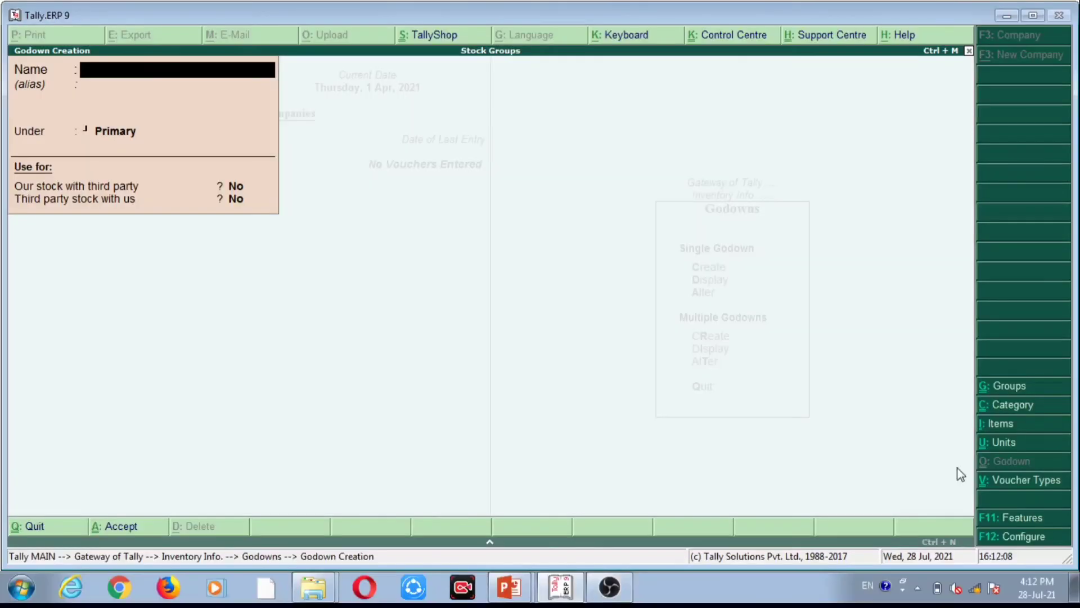
Create a godown named Bhawanipore under Primary with no alias
text(Bhawanipore)
key(Return)
key(Return)
key(Return)
key(Return)
key(Return)
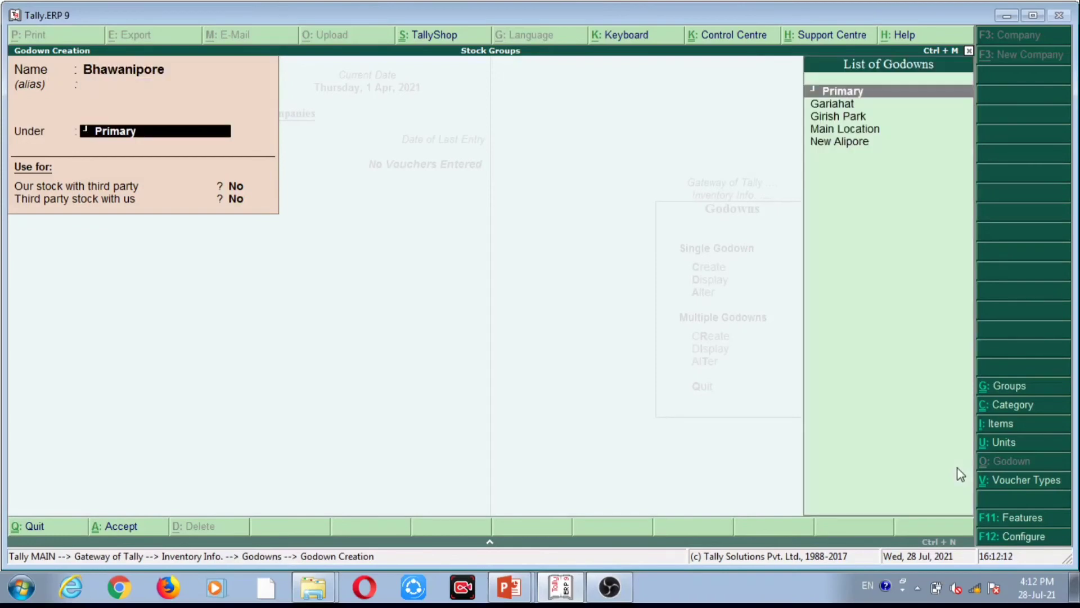
key(Return)
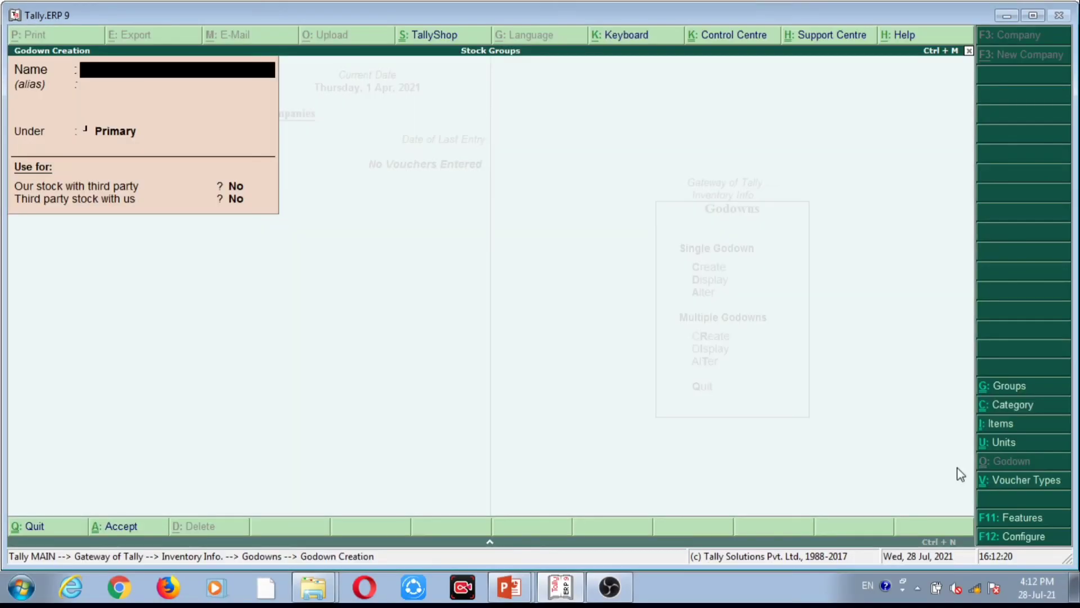
Quit godown creation and open the list of existing single godowns for display
key(Escape)
key(Return)
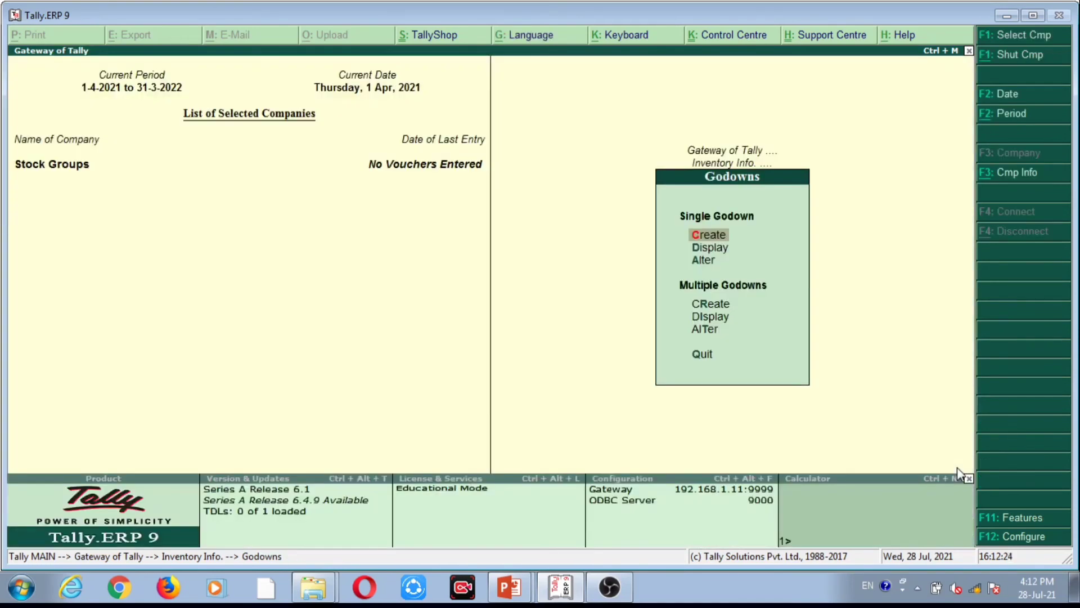
key(Down)
key(Return)
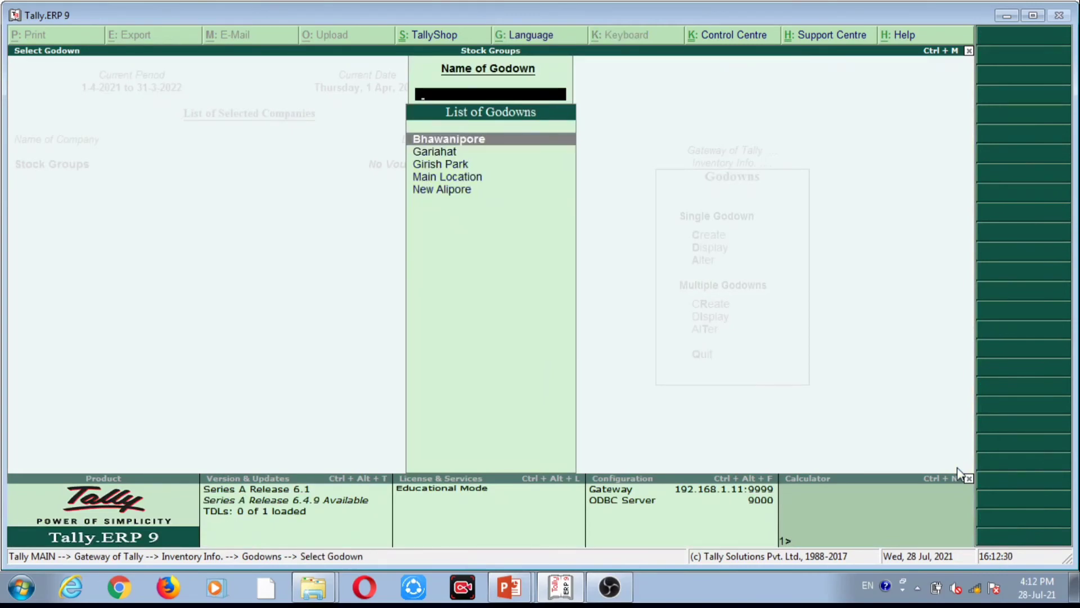
Display the details of the New Alipore godown and return to the list of godowns
key(Down)
key(Down)
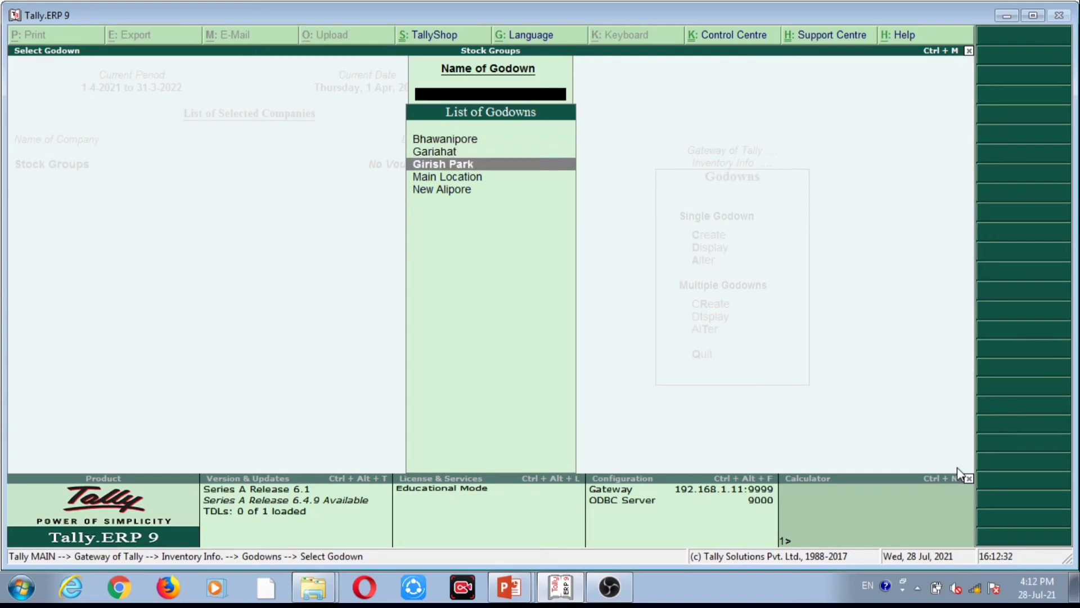
key(Down)
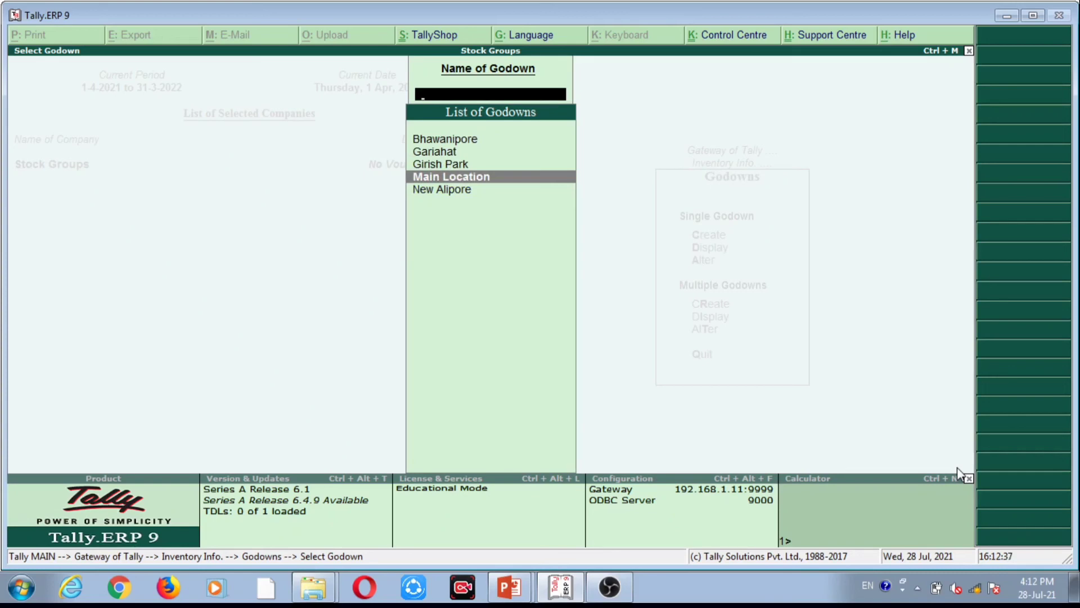
key(Down)
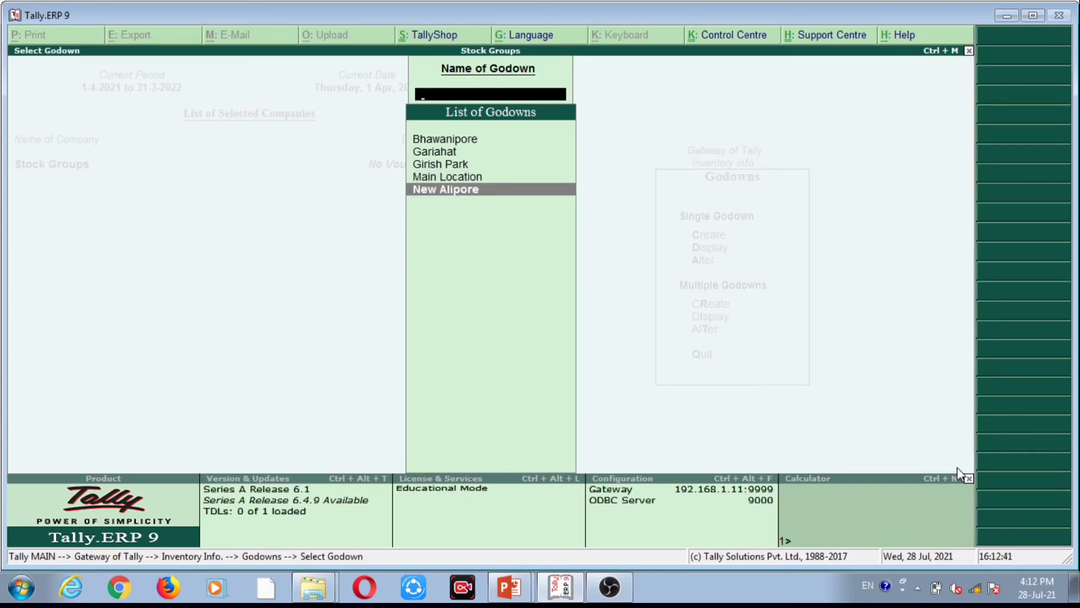
key(Return)
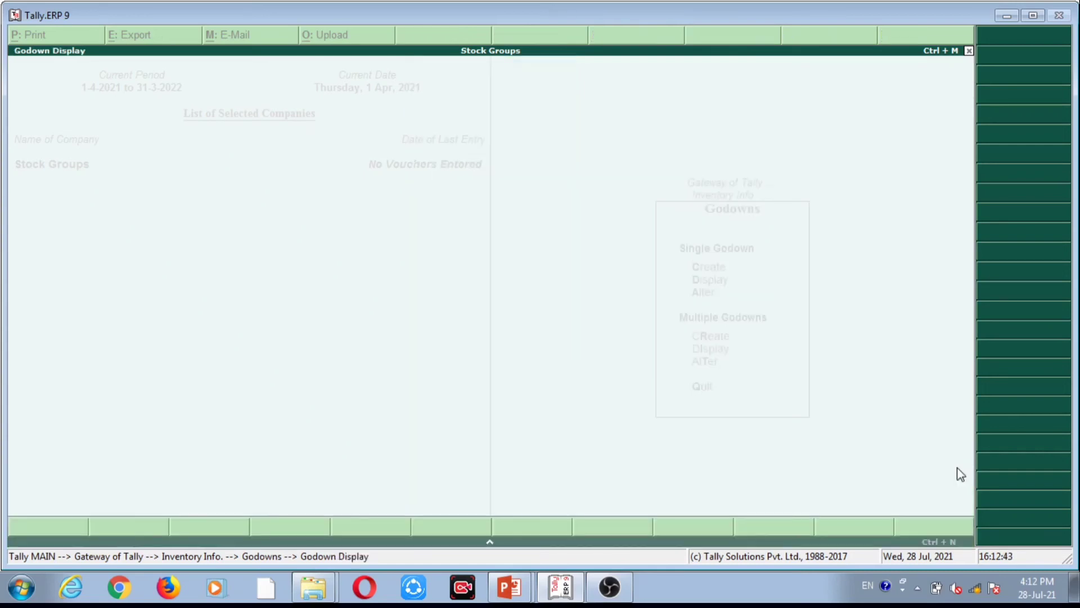
key(Escape)
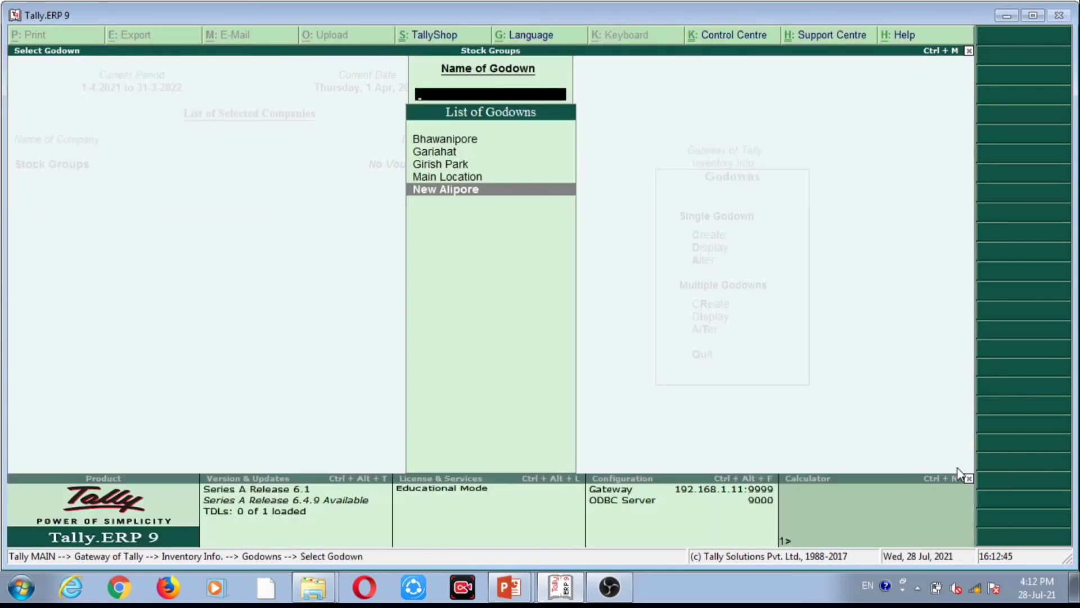
Leave the godown display and open the single godown Bhawanipore for alteration at its name
key(Escape)
key(Down)
key(Return)
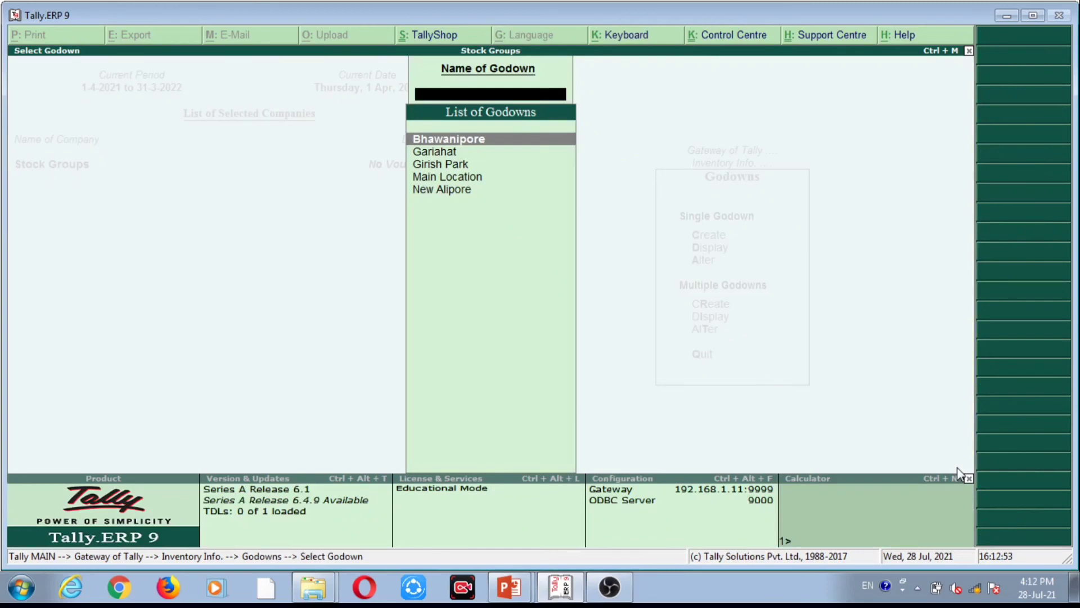
key(Escape)
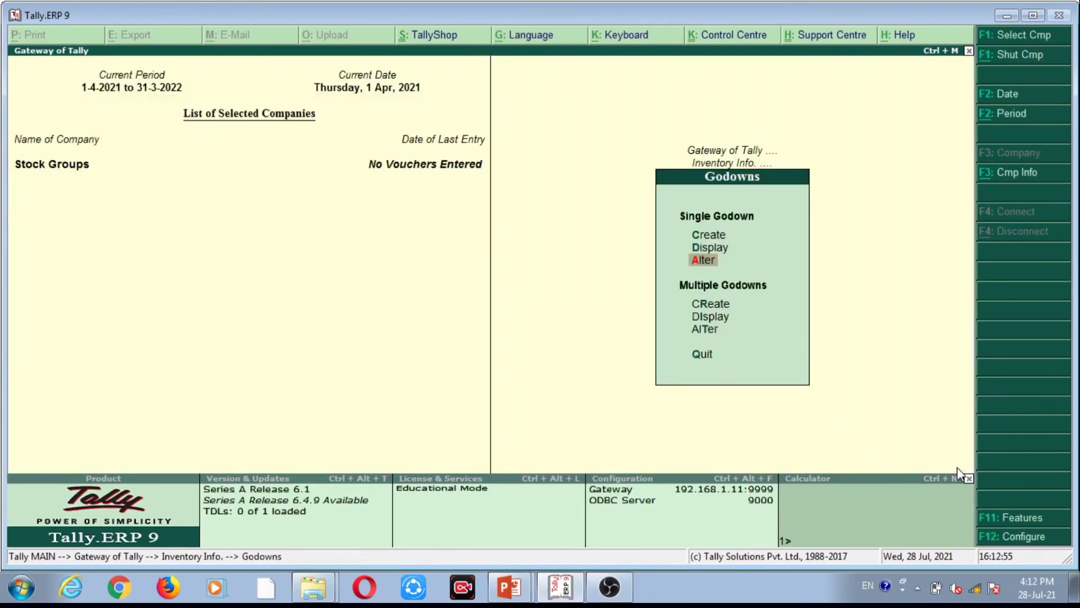
key(Return)
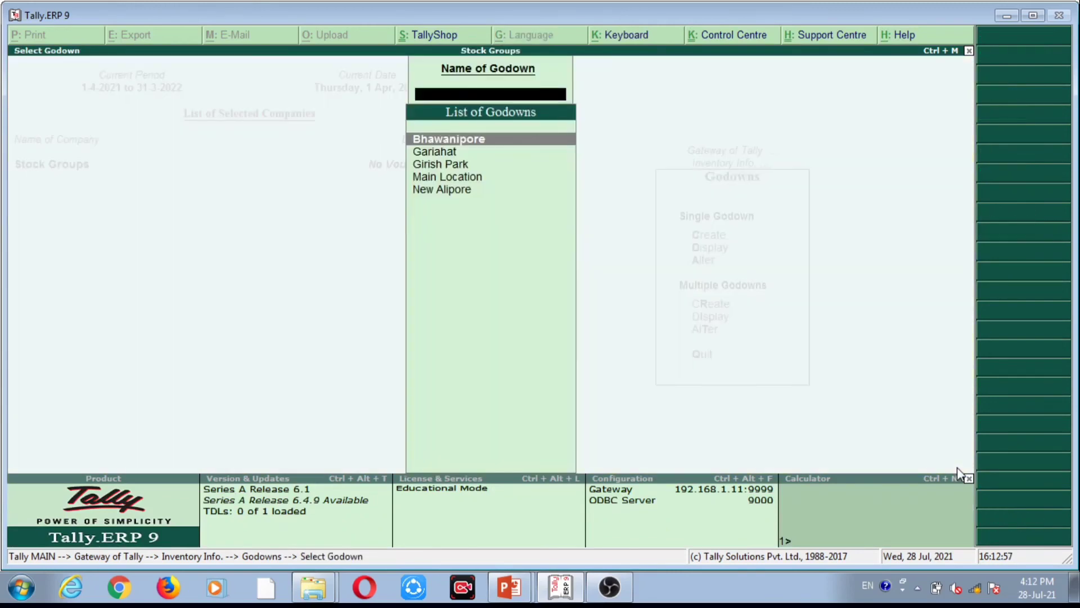
key(Return)
key(Return)
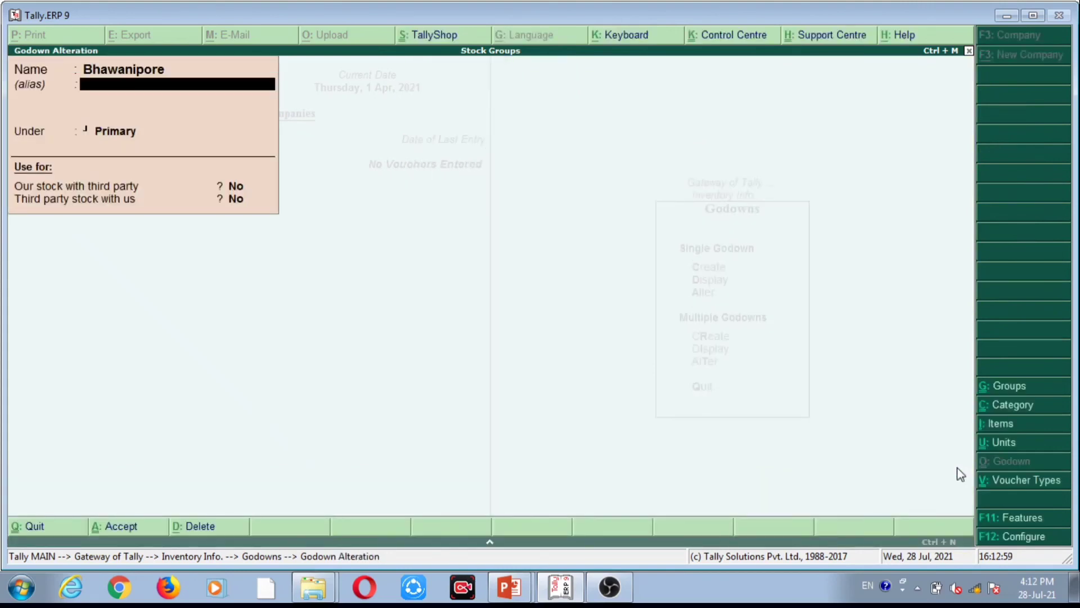
key(BackSpace)
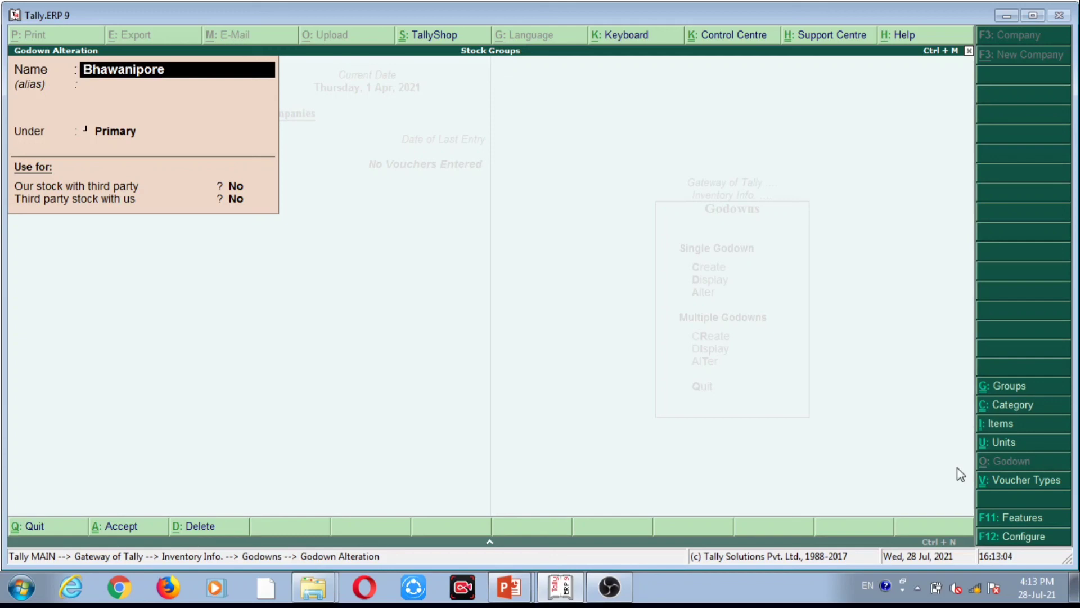
text(Gariahat)
key(Escape)
key(y)
Accept the Bhawanipore godown alteration under Primary, with no alias and both third-party stock options set to No
key(Up)
key(Return)
key(Return)
key(Return)
key(Return)
key(Return)
key(Return)
key(Return)
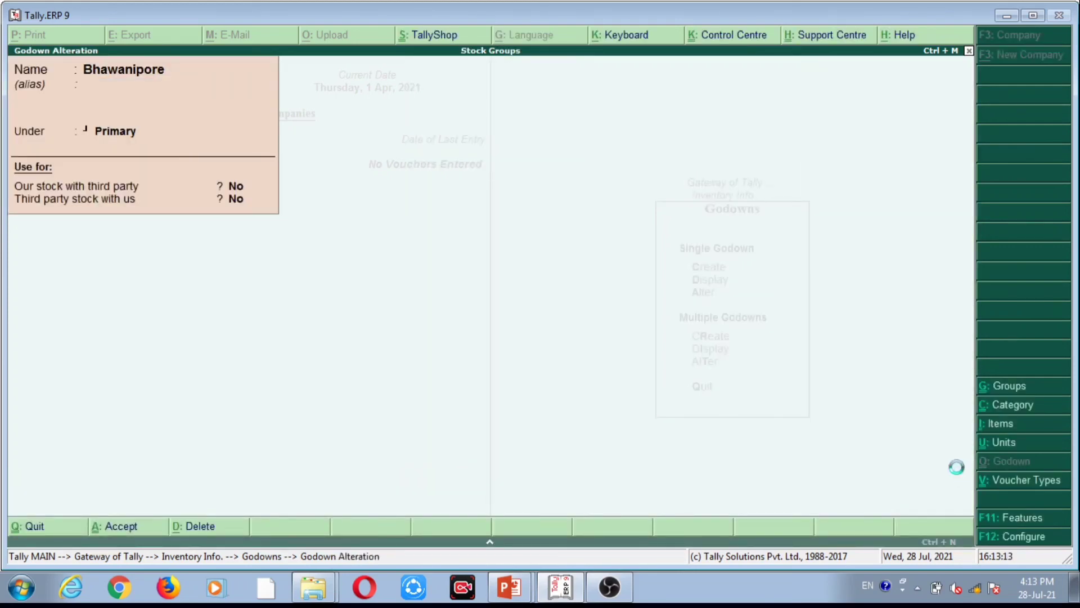